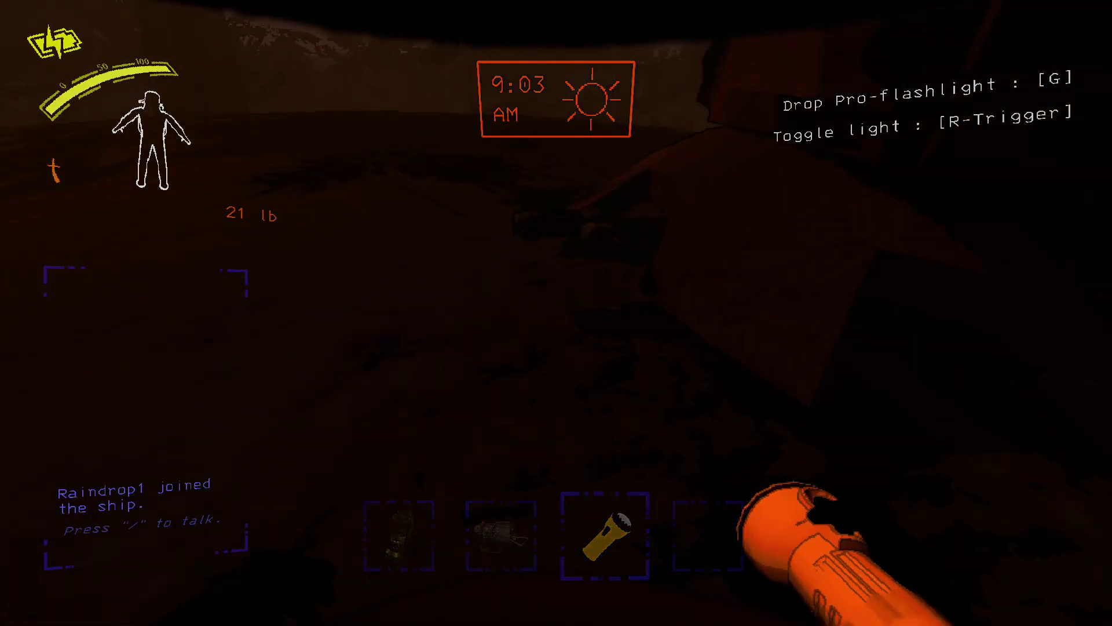
{"action": "scroll", "coordinate": [556, 313], "scroll_direction": "down", "scroll_amount": 1}
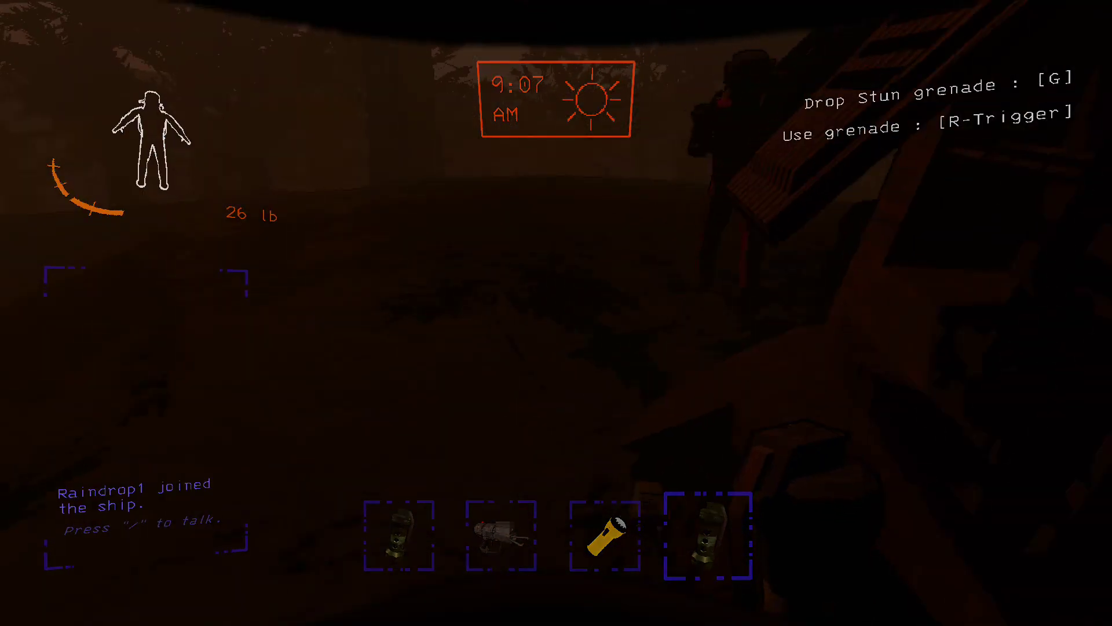
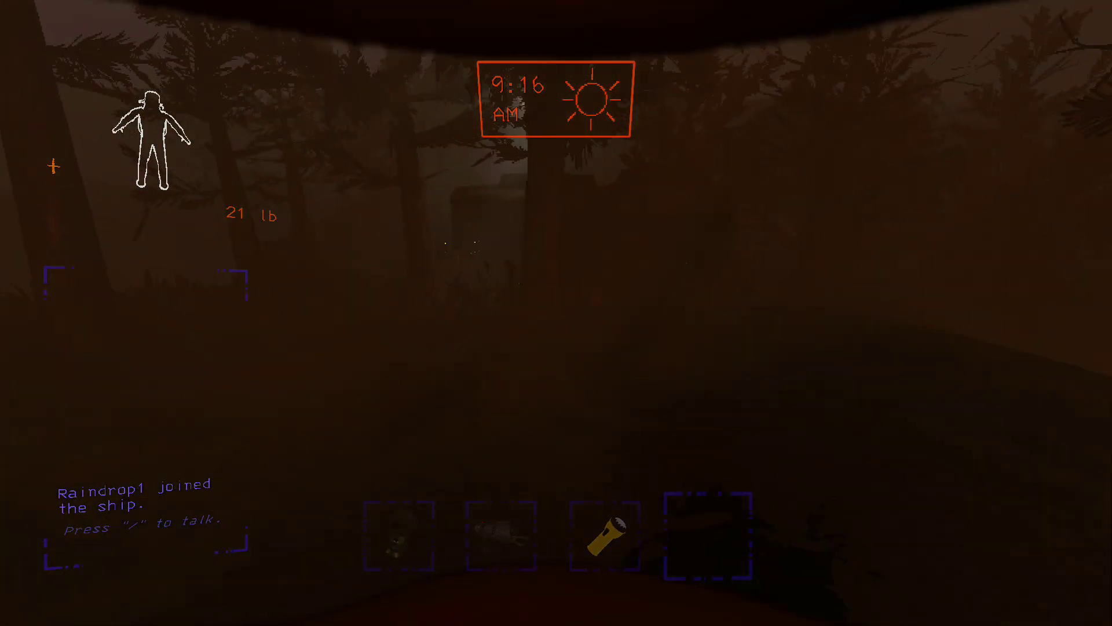
{"action": "scroll", "coordinate": [557, 313], "scroll_direction": "up", "scroll_amount": 1}
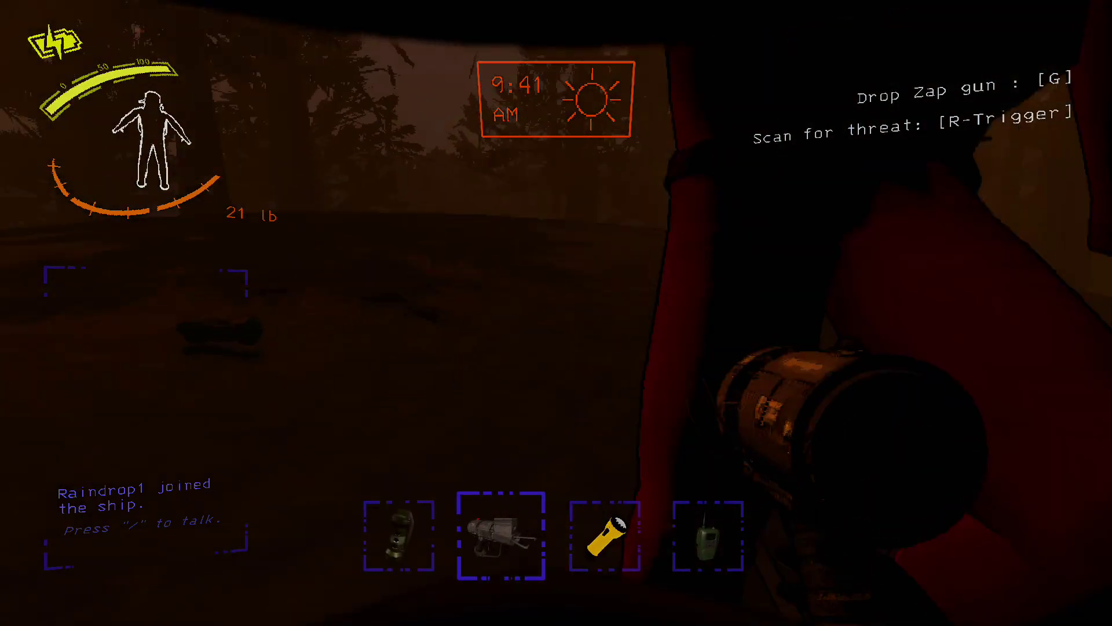
{"action": "scroll", "coordinate": [557, 314], "scroll_direction": "up", "scroll_amount": 1}
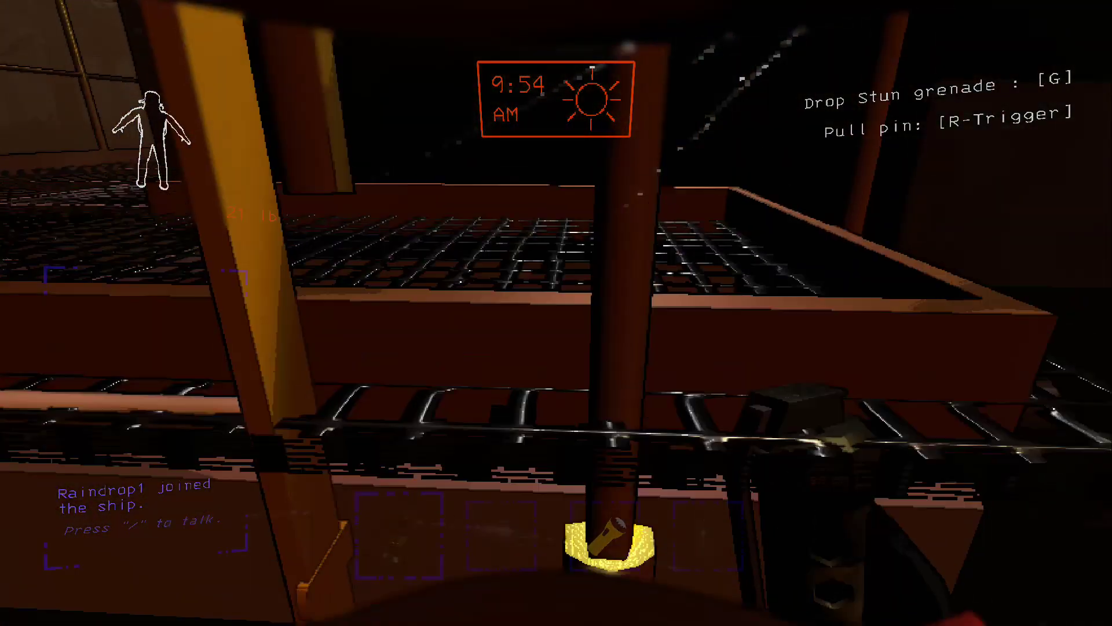
{"action": "key", "text": "x"}
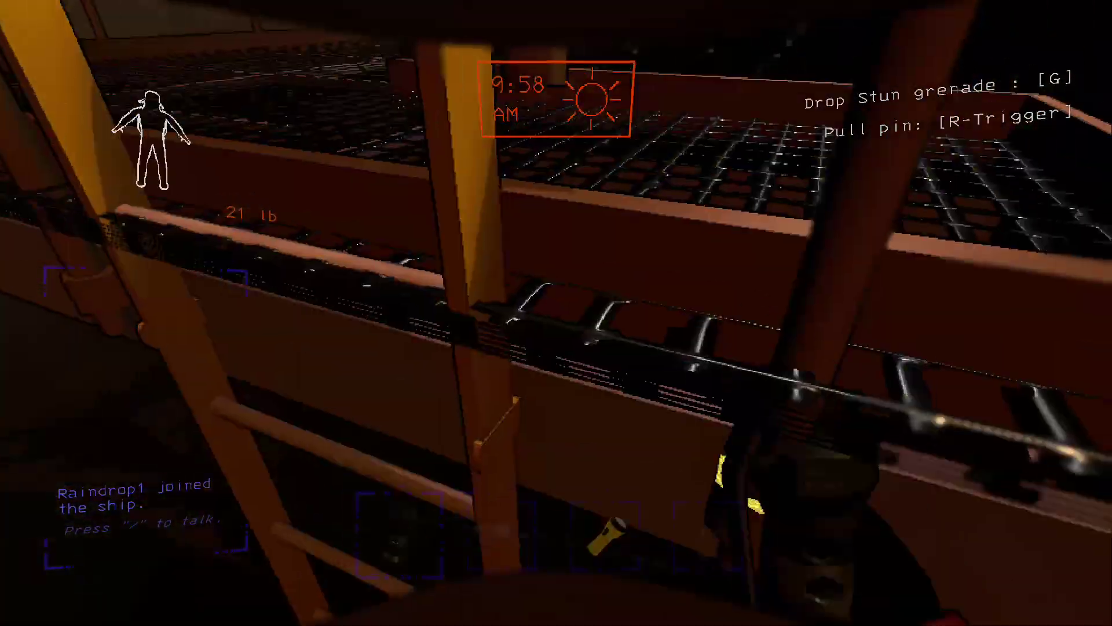
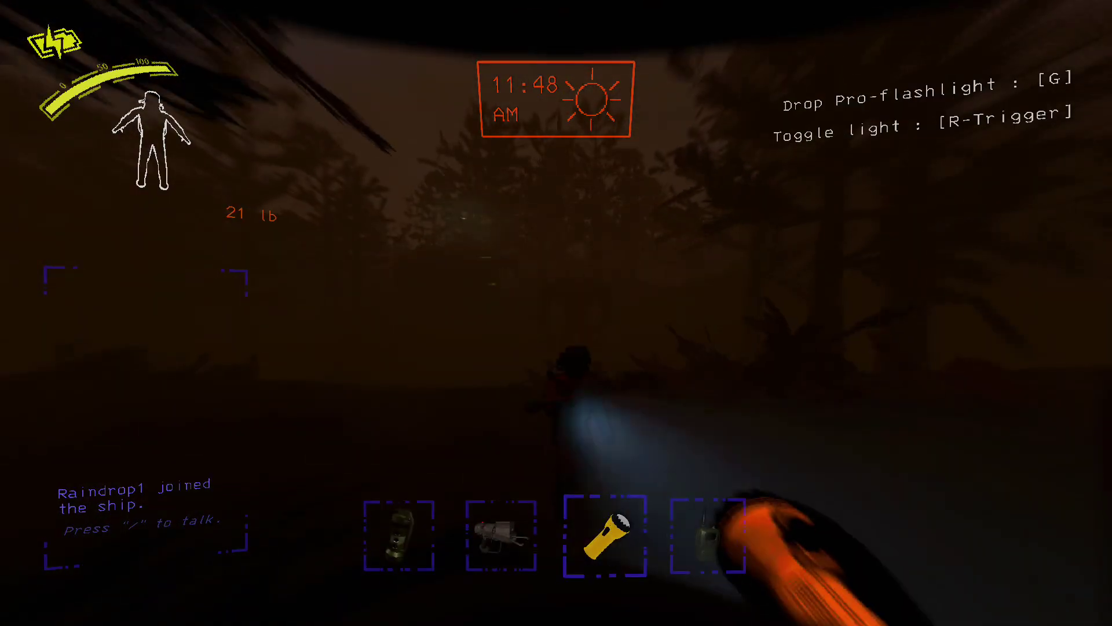
{"action": "scroll", "coordinate": [557, 313], "scroll_direction": "up", "scroll_amount": 1}
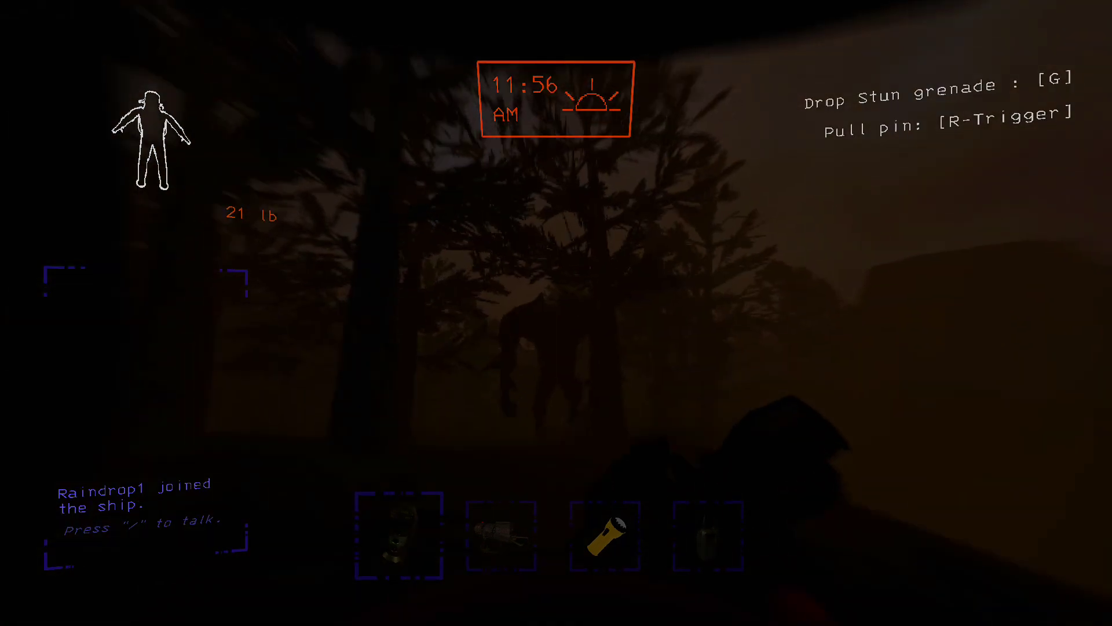
{"action": "key", "text": "g"}
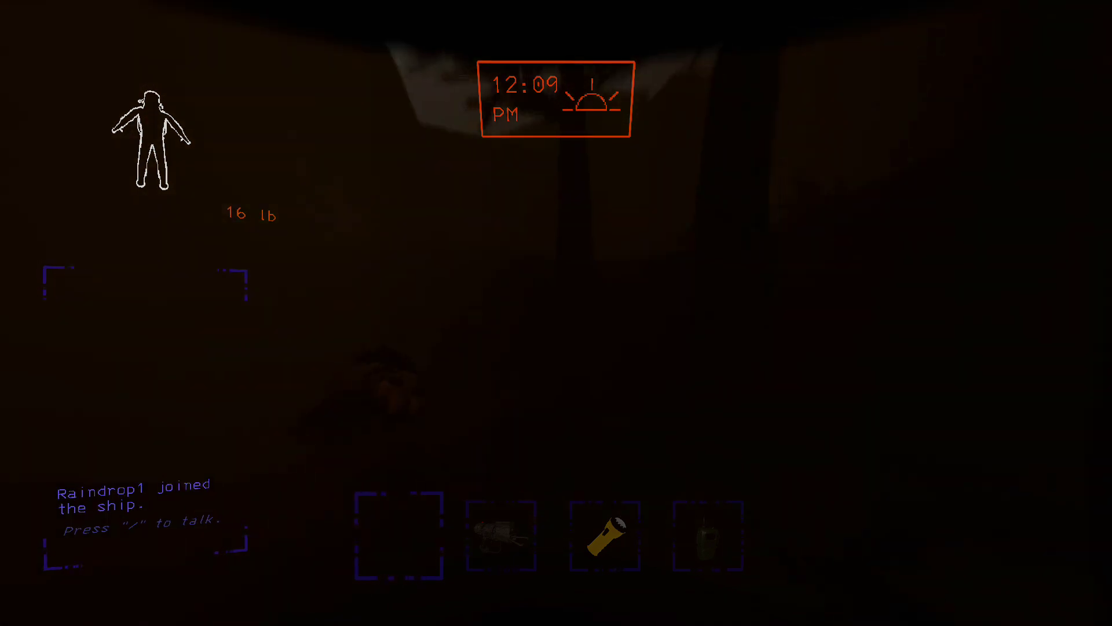
{"action": "key", "text": "2"}
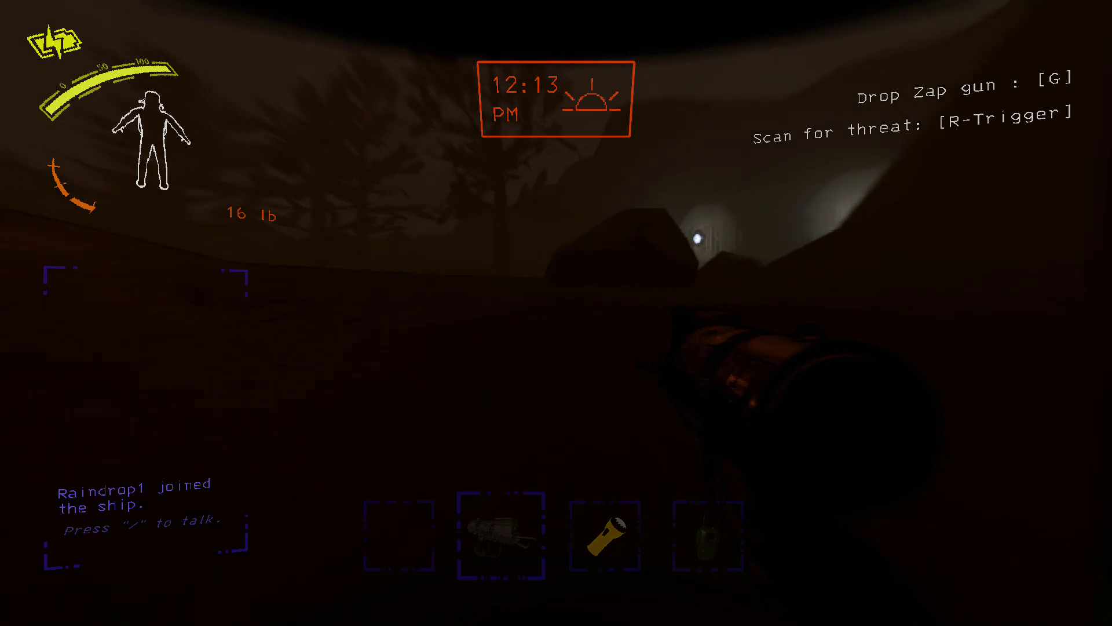
{"action": "key", "text": "2"}
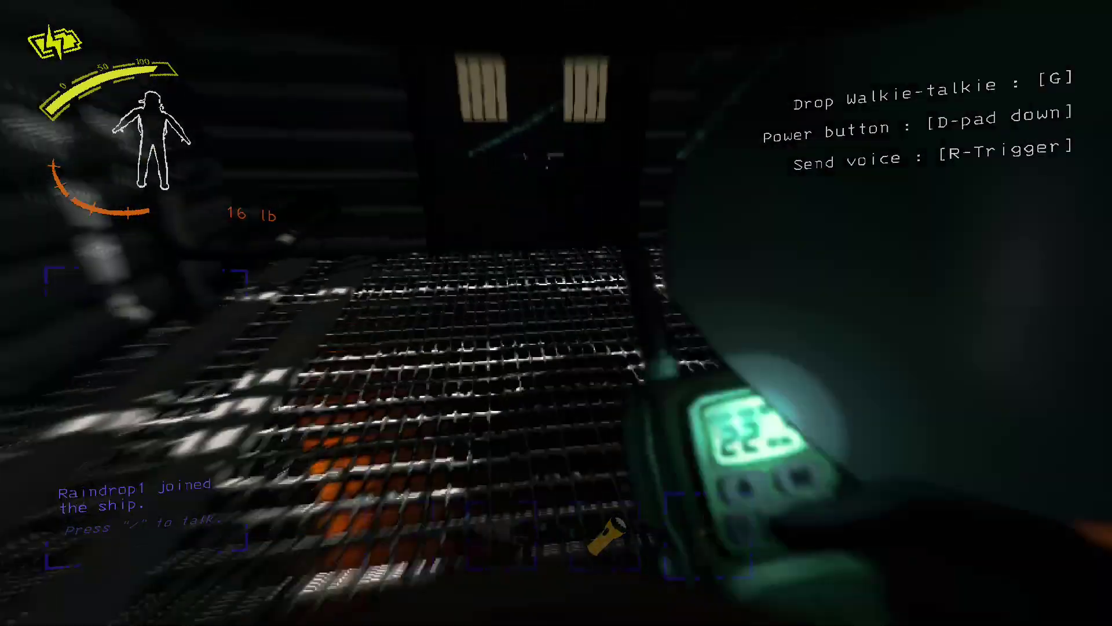
{"action": "scroll", "coordinate": [556, 313], "scroll_direction": "down", "scroll_amount": 1}
{"action": "scroll", "coordinate": [557, 313], "scroll_direction": "down", "scroll_amount": 1}
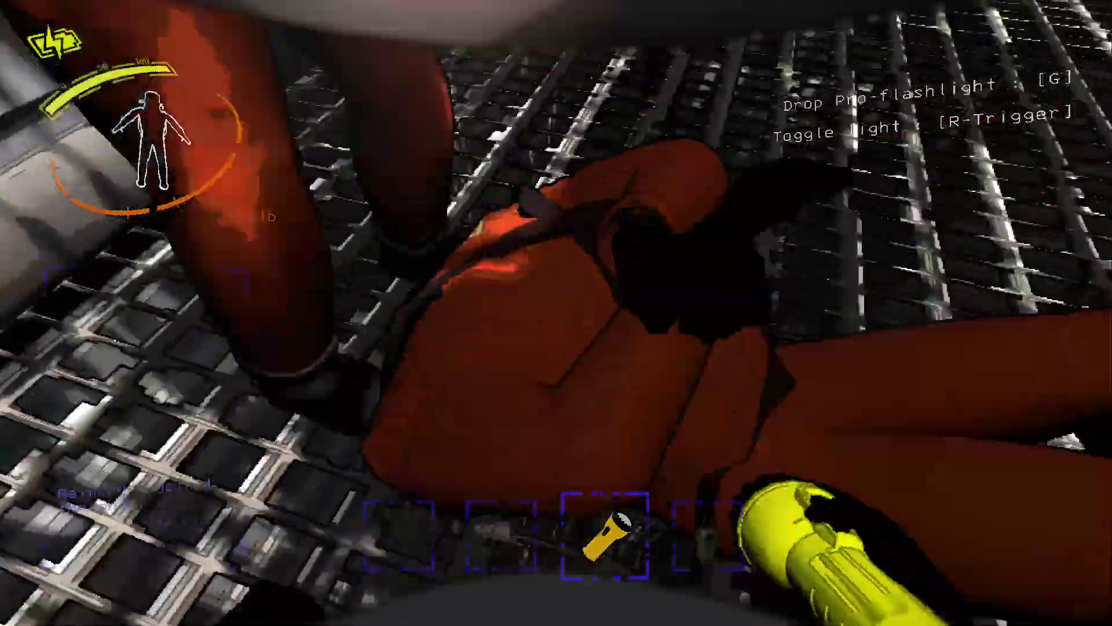
{"action": "scroll", "coordinate": [556, 313], "scroll_direction": "down", "scroll_amount": 1}
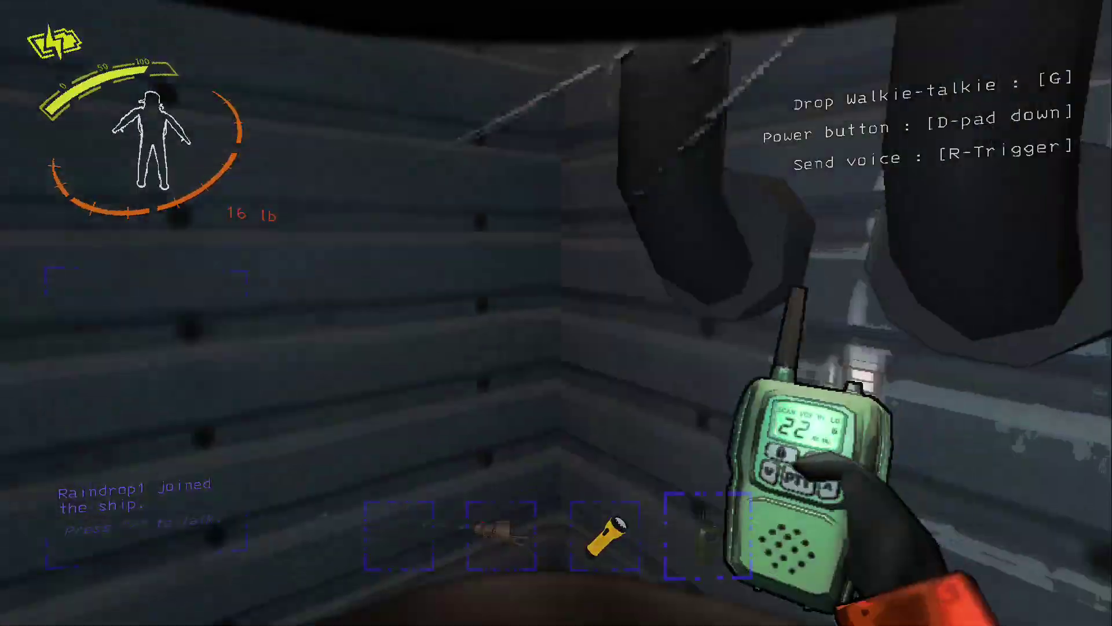
{"action": "key", "text": "e"}
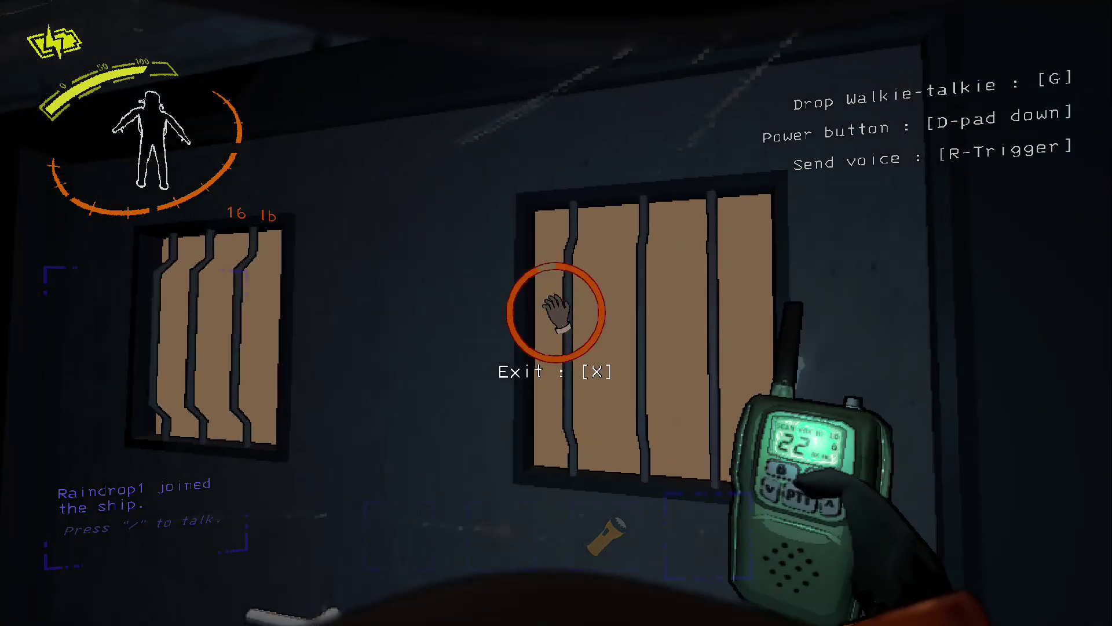
{"action": "key", "text": "e"}
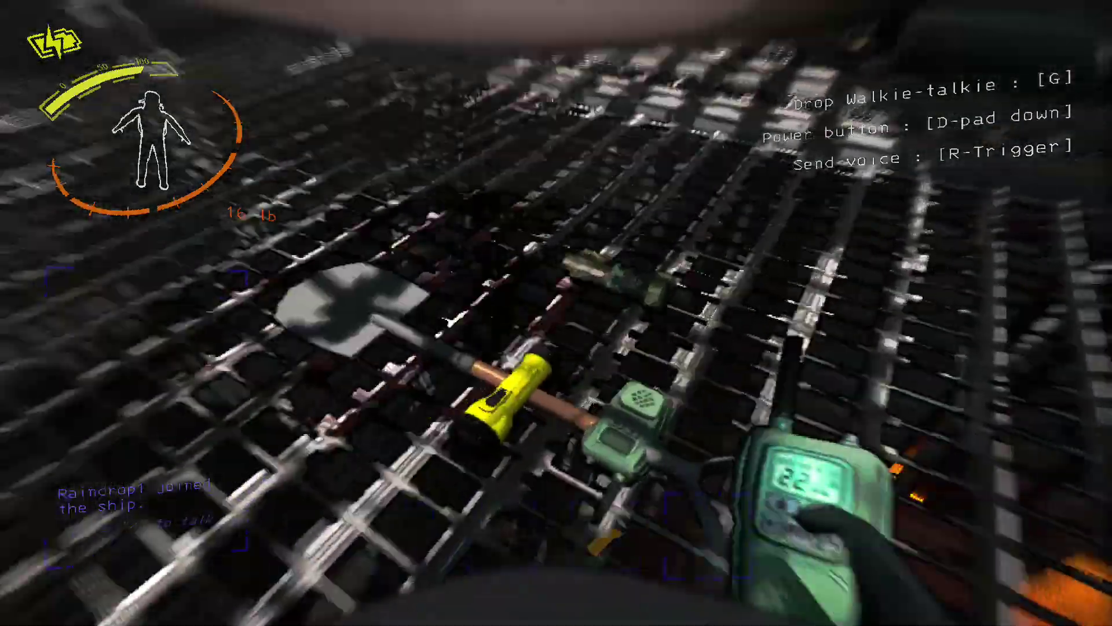
{"action": "key", "text": "e"}
{"action": "scroll", "coordinate": [556, 313], "scroll_direction": "down", "scroll_amount": 2}
{"action": "scroll", "coordinate": [556, 313], "scroll_direction": "down", "scroll_amount": 1}
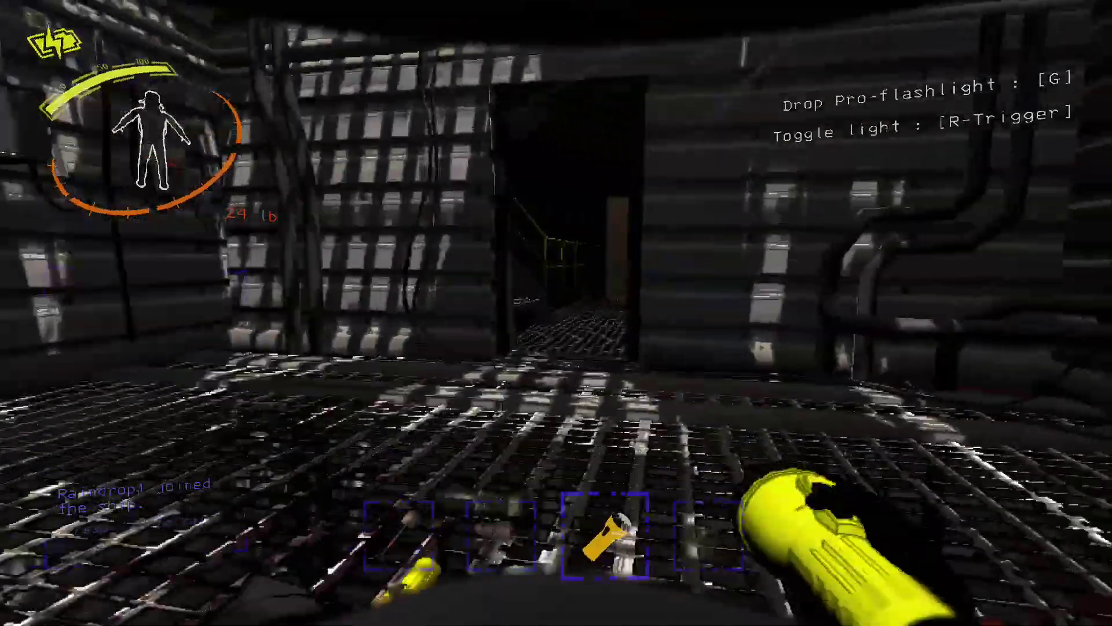
{"action": "scroll", "coordinate": [557, 313], "scroll_direction": "down", "scroll_amount": 1}
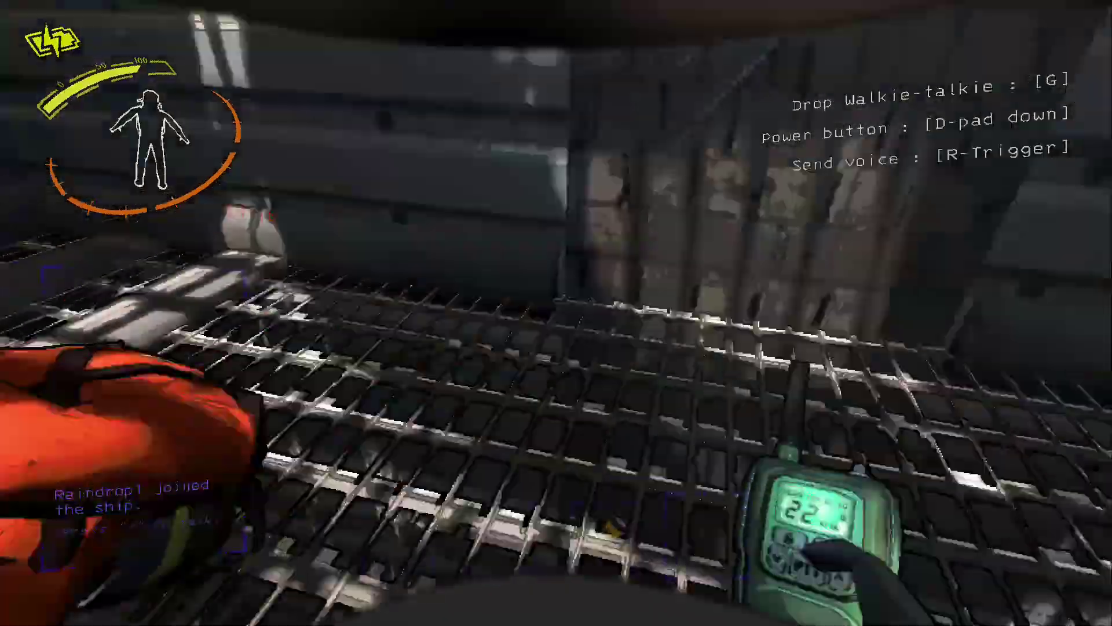
{"action": "key", "text": "w"}
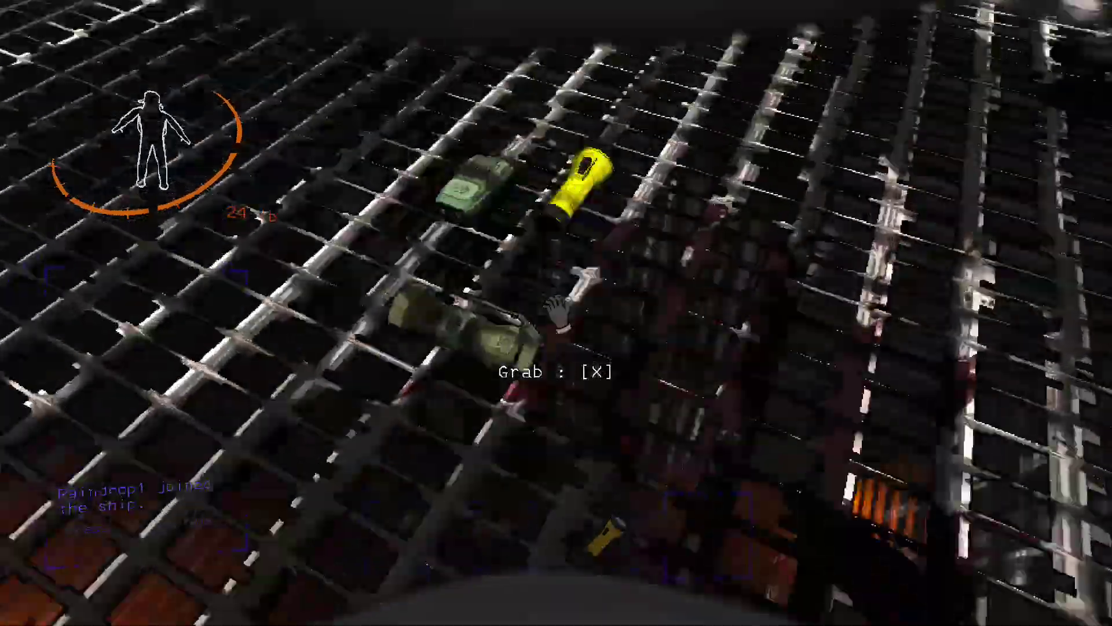
{"action": "key", "text": "e"}
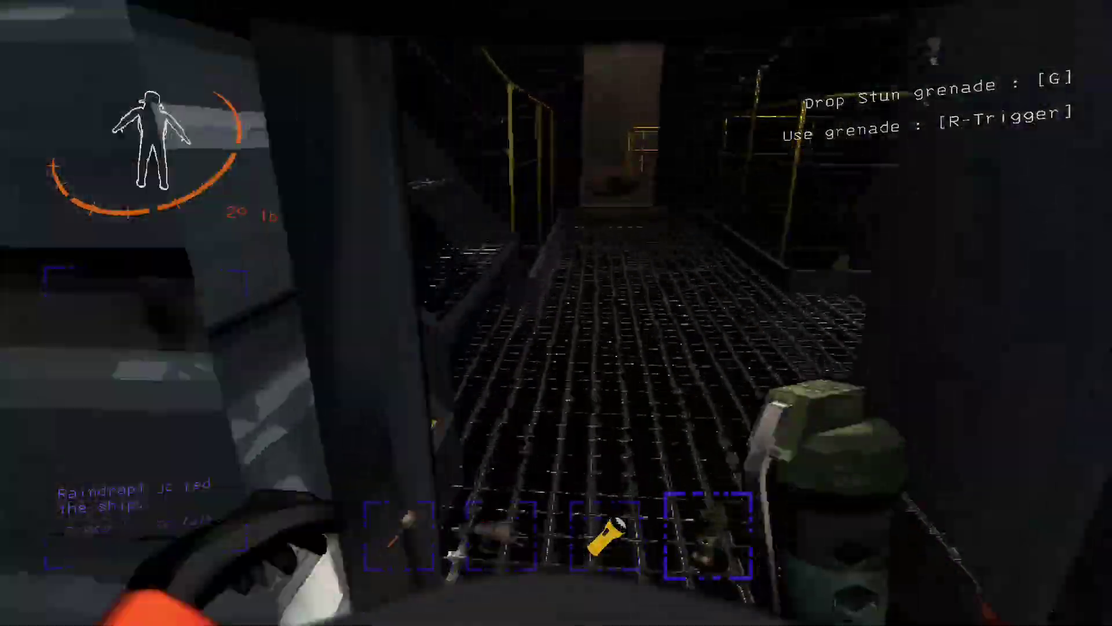
{"action": "key", "text": "e"}
{"action": "key", "text": "w"}
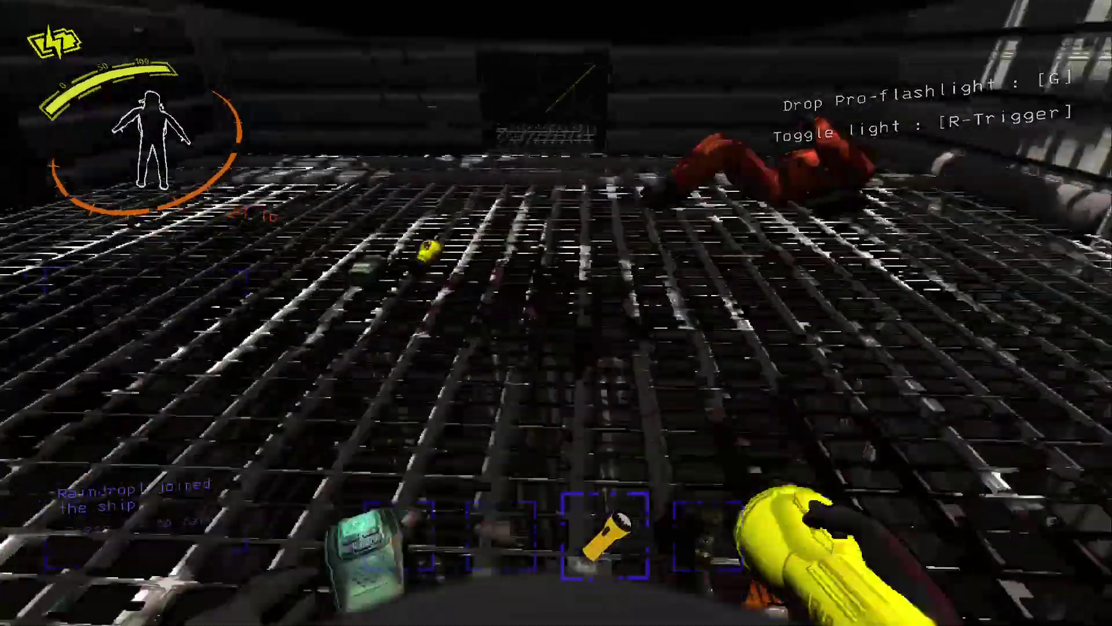
{"action": "key", "text": "e"}
{"action": "scroll", "coordinate": [556, 313], "scroll_direction": "down", "scroll_amount": 1}
{"action": "scroll", "coordinate": [557, 313], "scroll_direction": "down", "scroll_amount": 1}
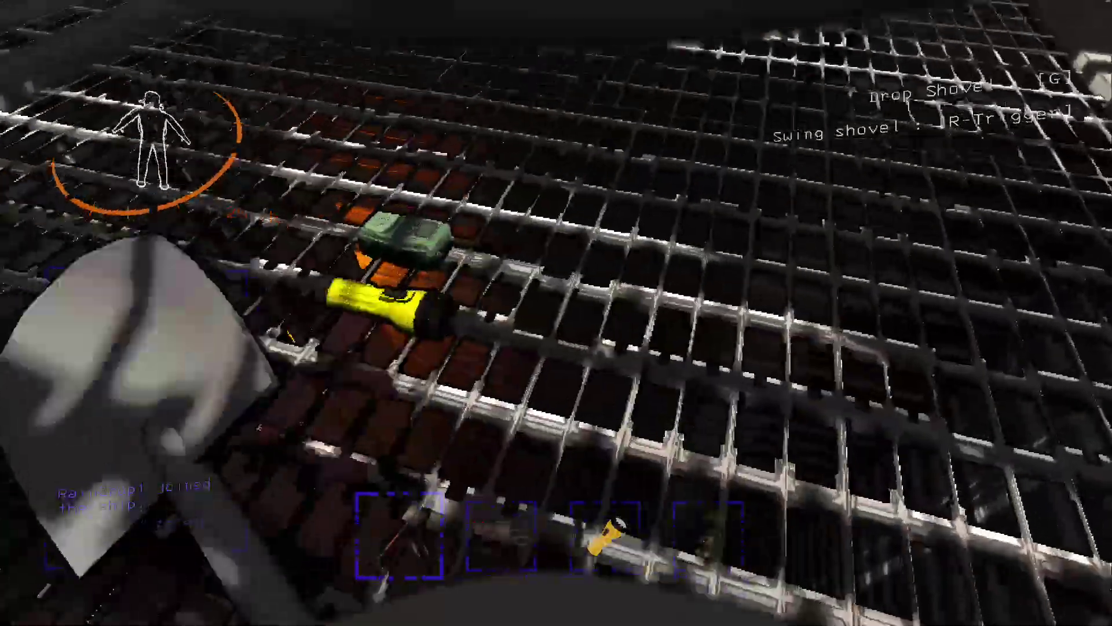
{"action": "scroll", "coordinate": [557, 313], "scroll_direction": "up", "scroll_amount": 1}
{"action": "scroll", "coordinate": [556, 313], "scroll_direction": "up", "scroll_amount": 1}
{"action": "key", "text": "w"}
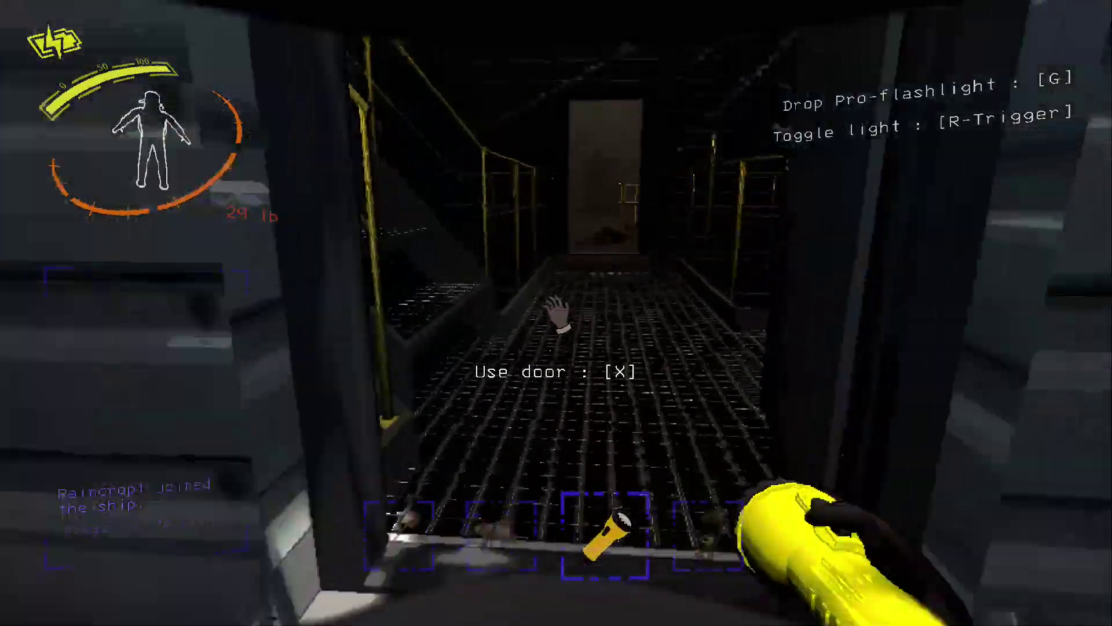
{"action": "key", "text": "w"}
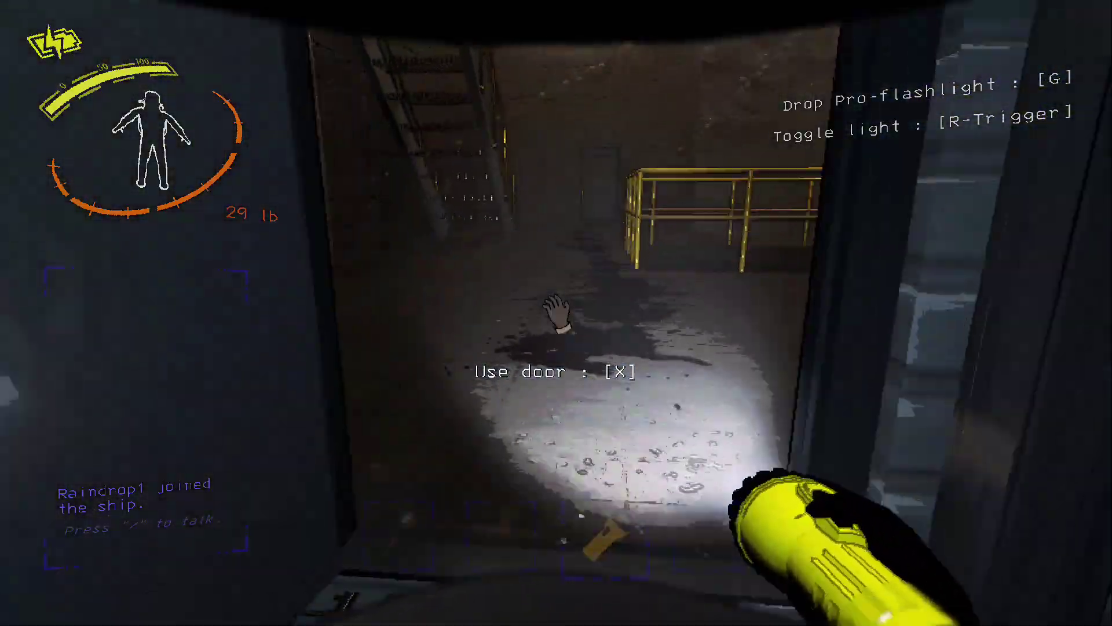
{"action": "key", "text": "w"}
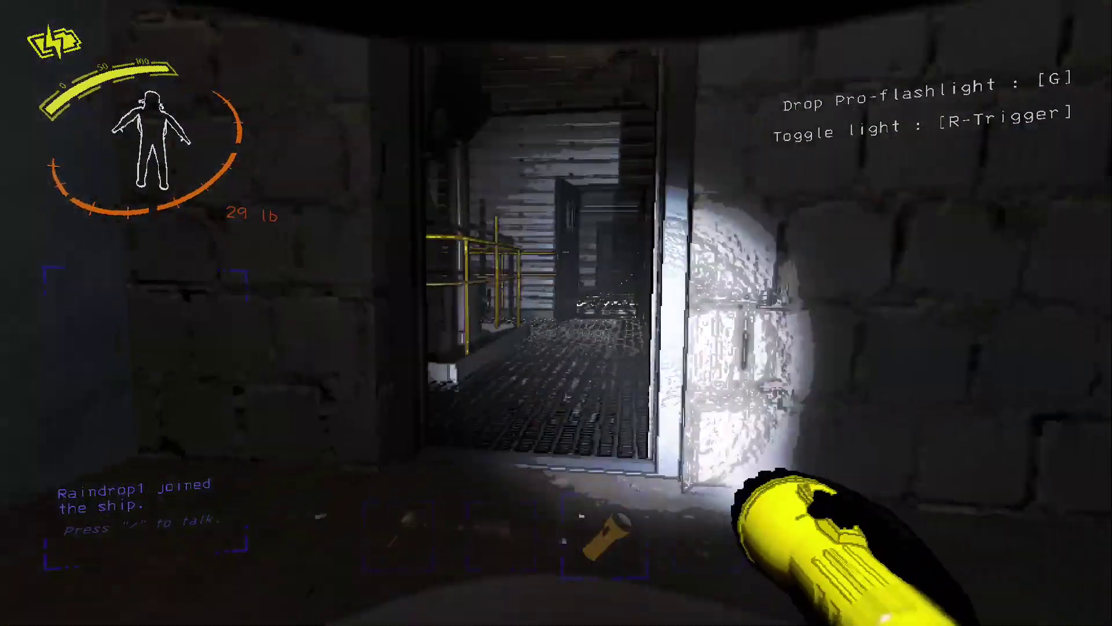
{"action": "key", "text": "w"}
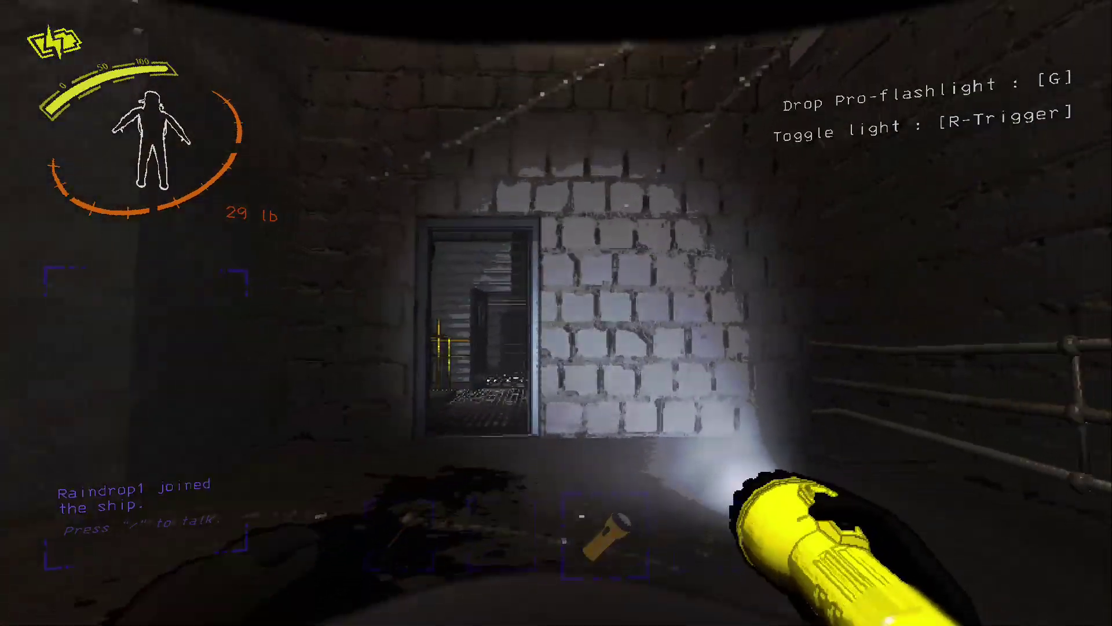
{"action": "key", "text": "w"}
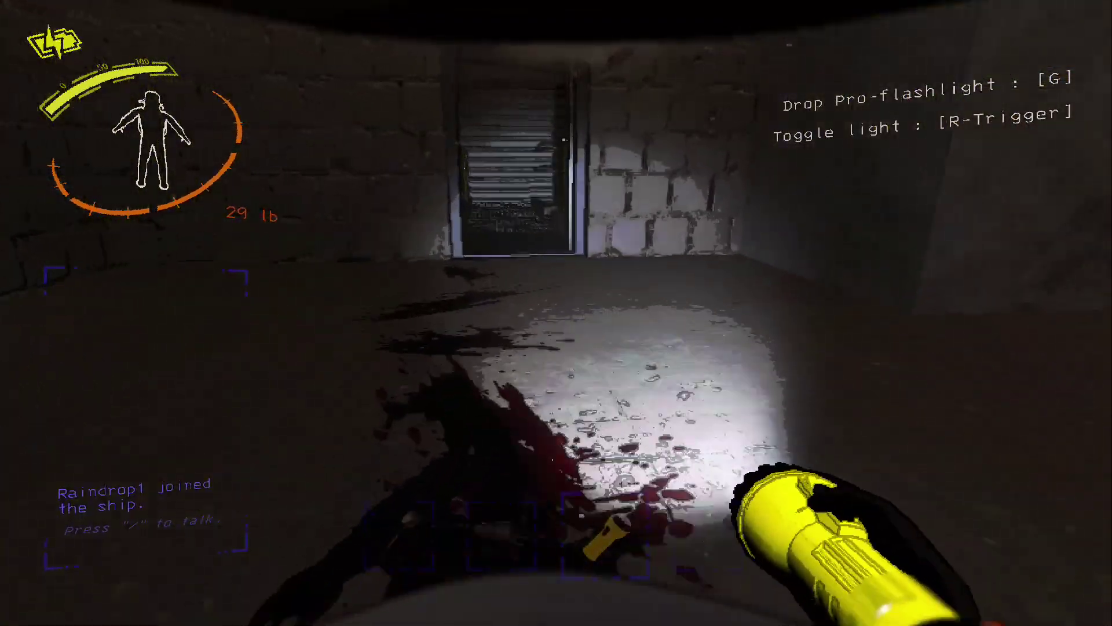
{"action": "key", "text": "w"}
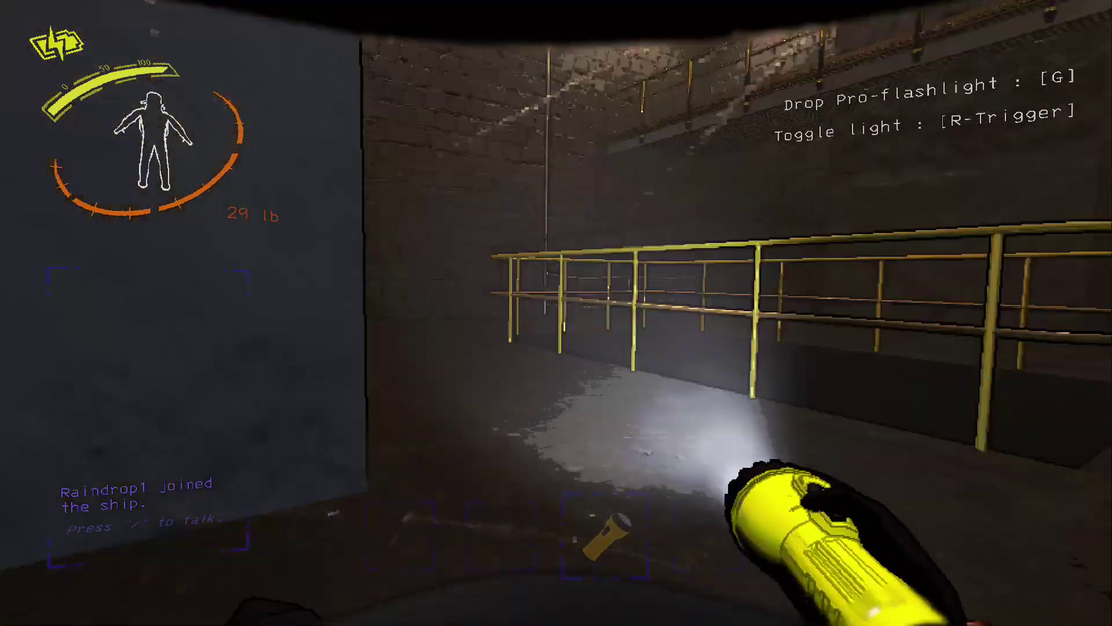
{"action": "key", "text": "w"}
{"action": "key", "text": "w"}
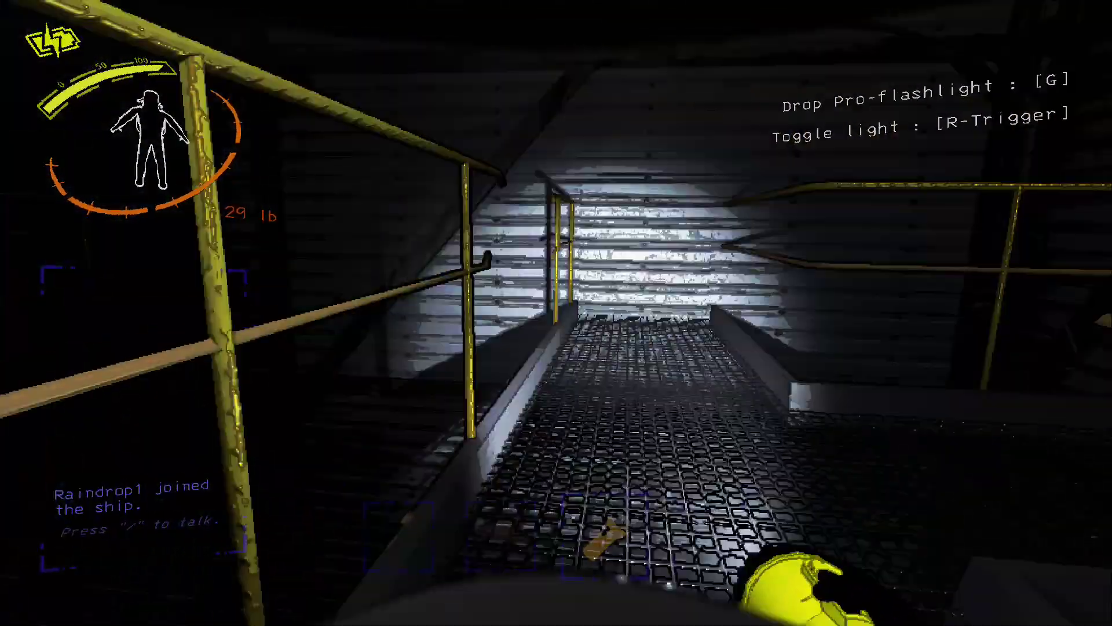
{"action": "key", "text": "w"}
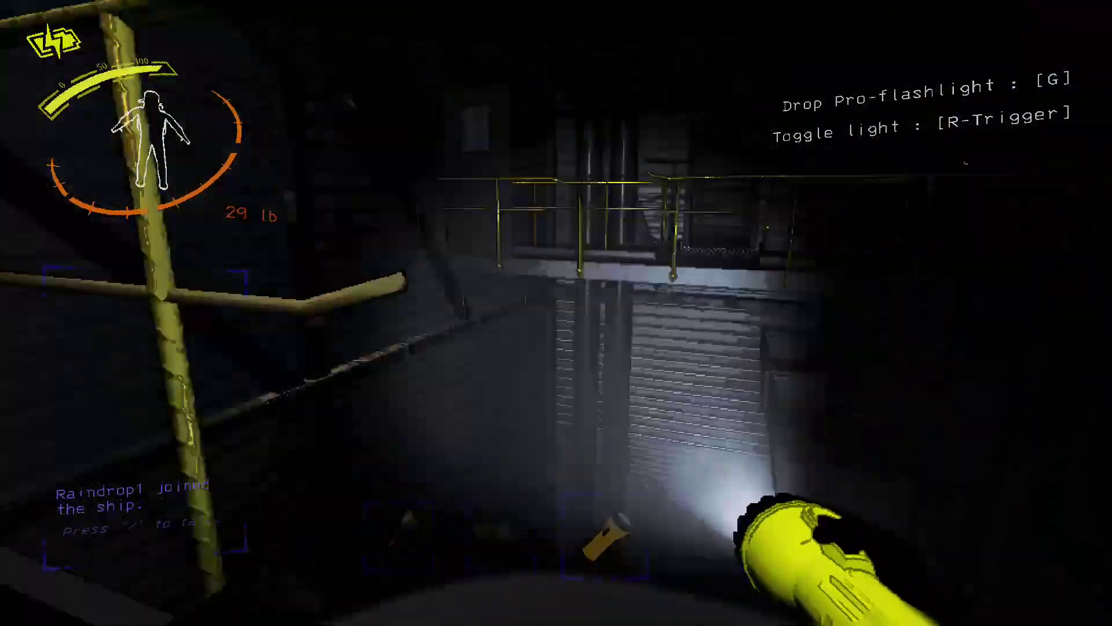
{"action": "key", "text": "w"}
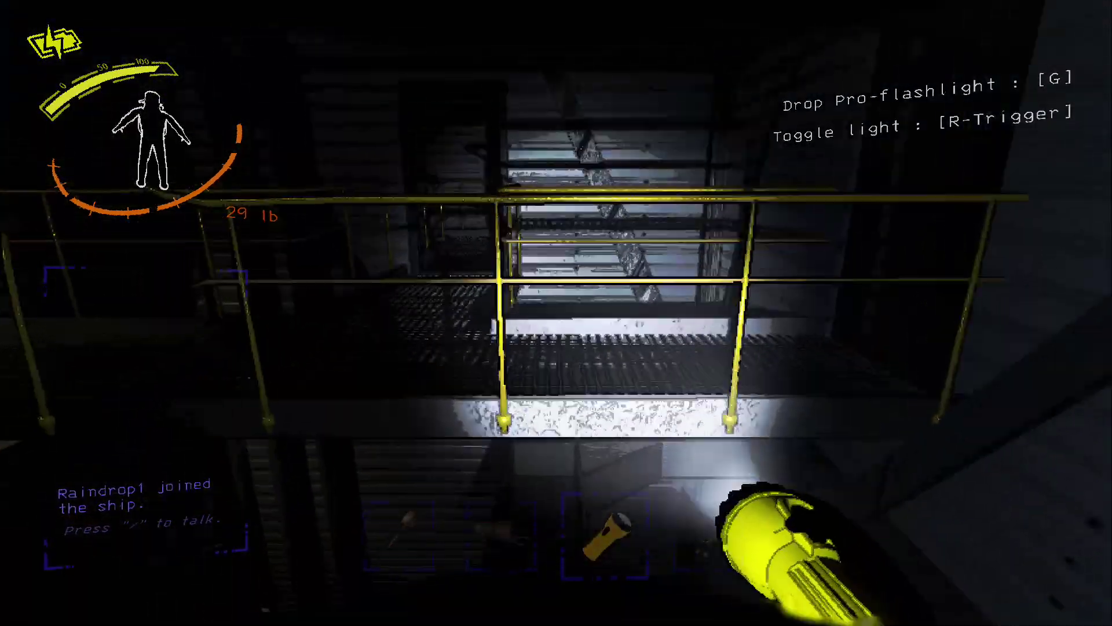
{"action": "key", "text": "w"}
{"action": "key", "text": "w"}
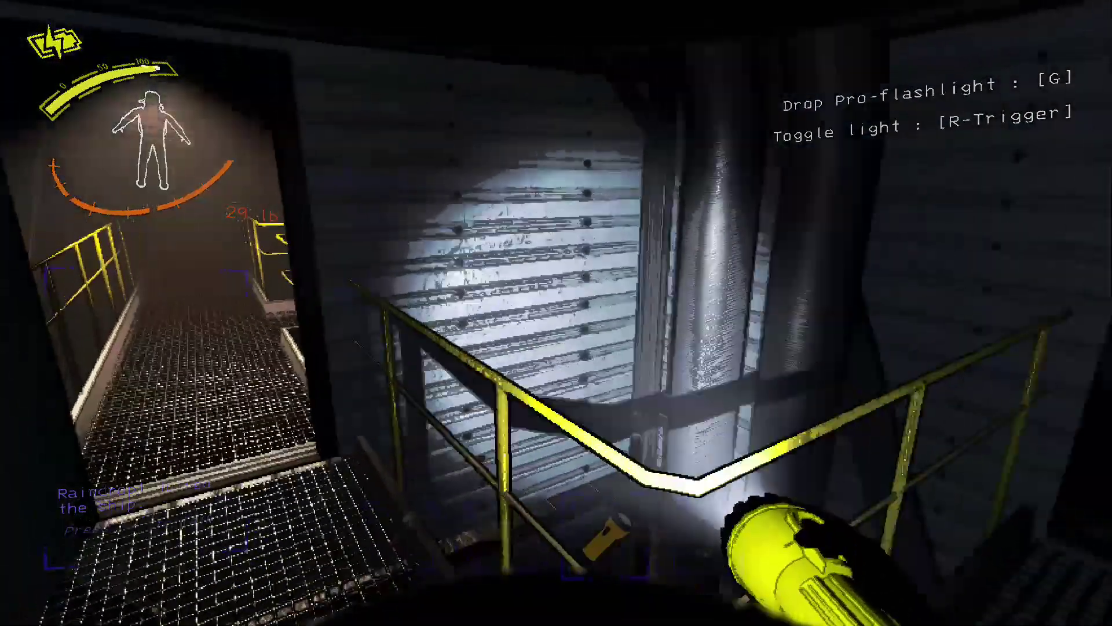
{"action": "key", "text": "w"}
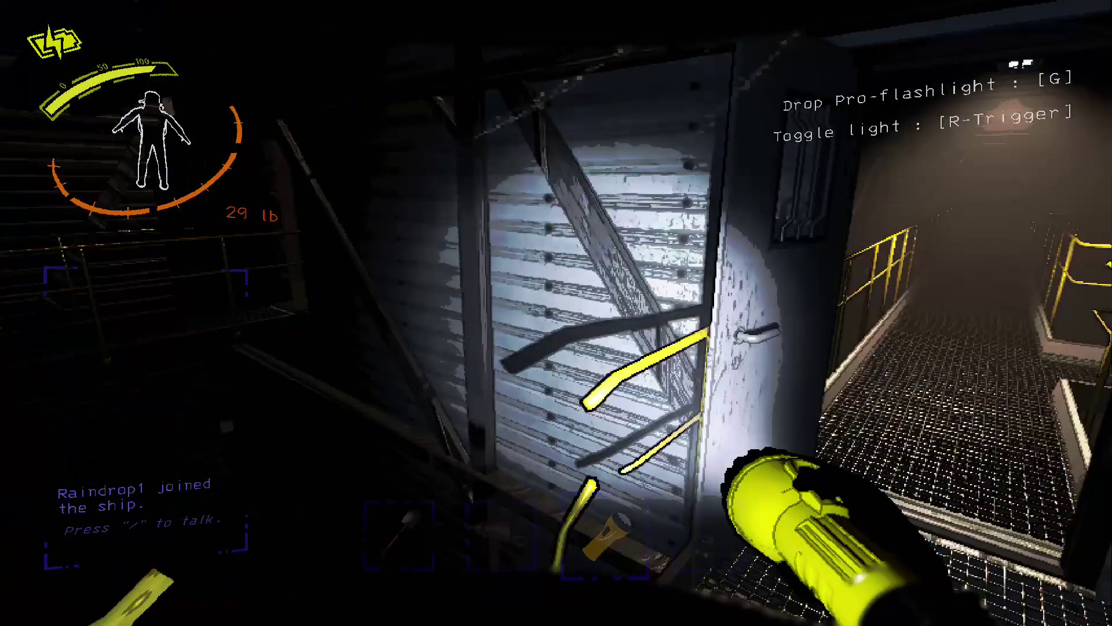
{"action": "key", "text": "w"}
{"action": "key", "text": "w"}
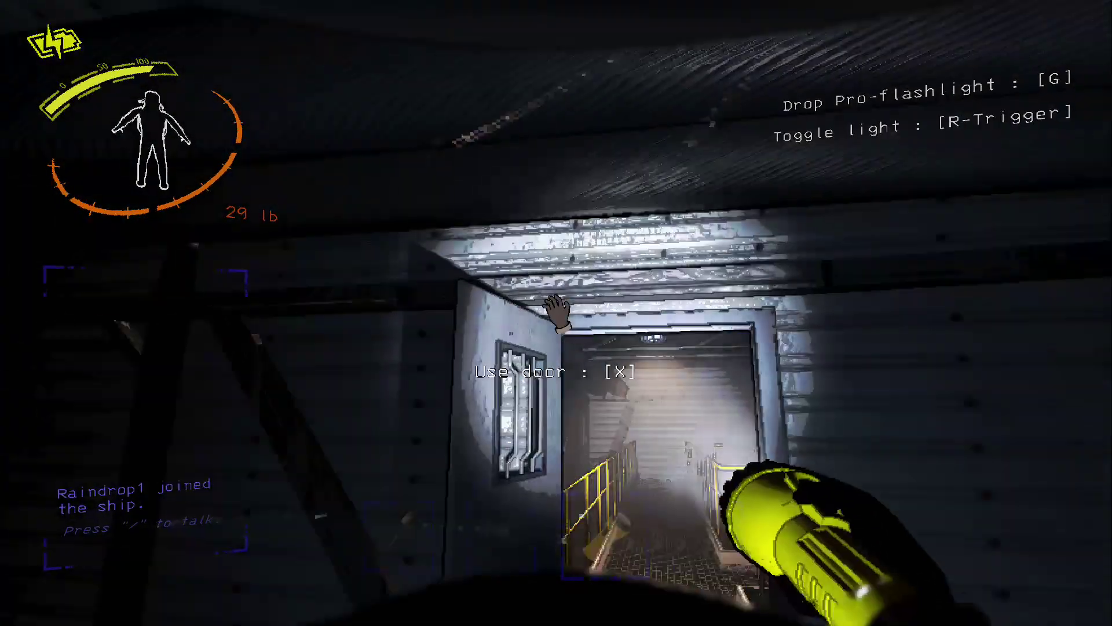
{"action": "key", "text": "w"}
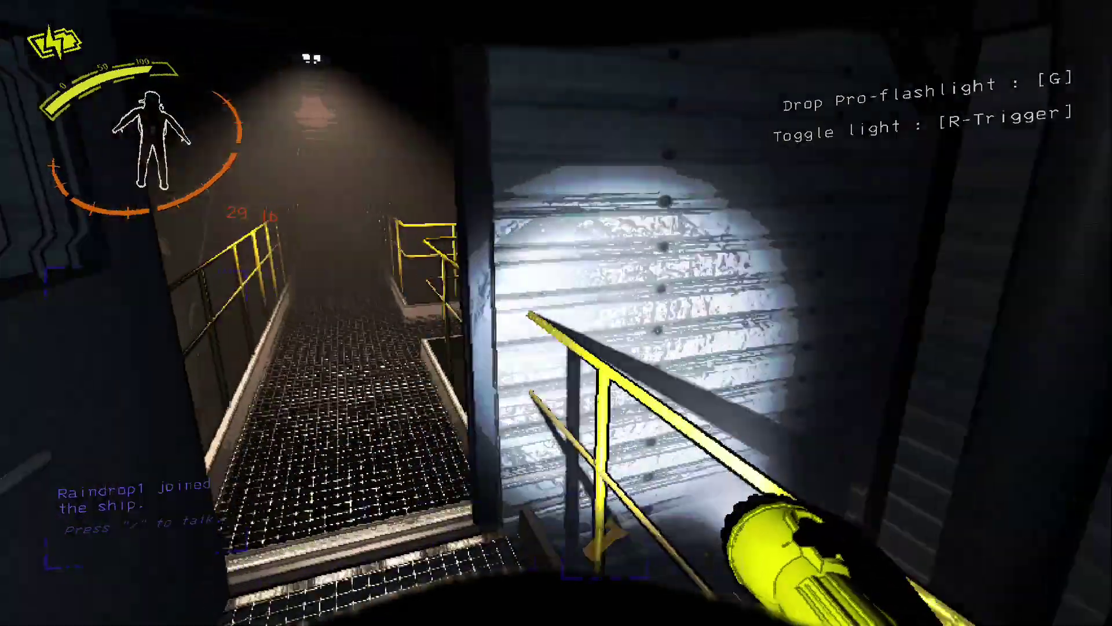
{"action": "key", "text": "w"}
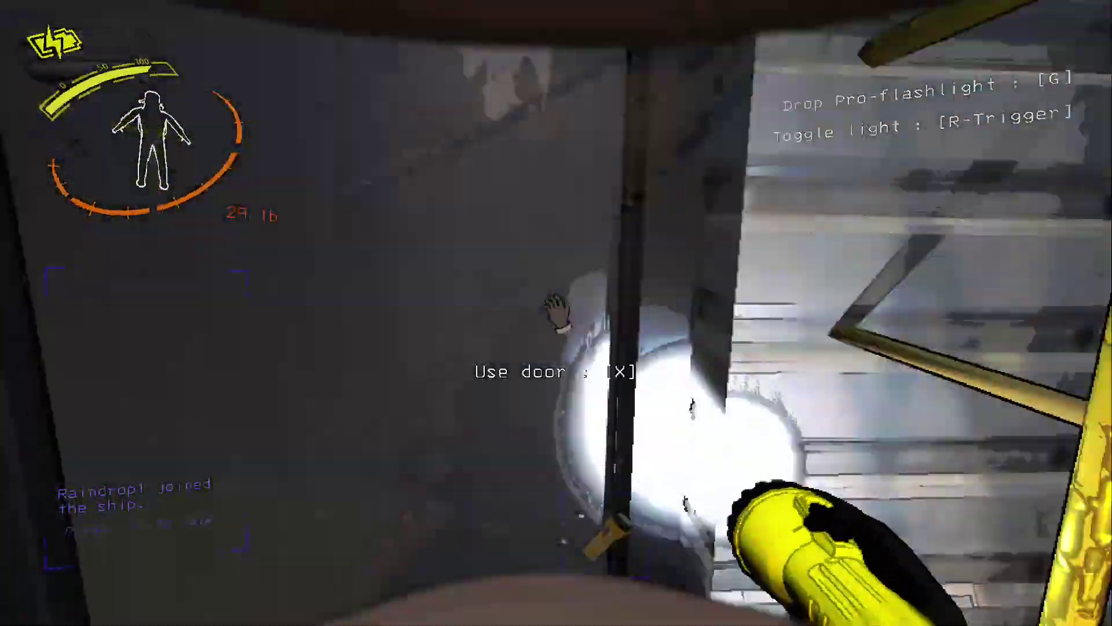
{"action": "key", "text": "w"}
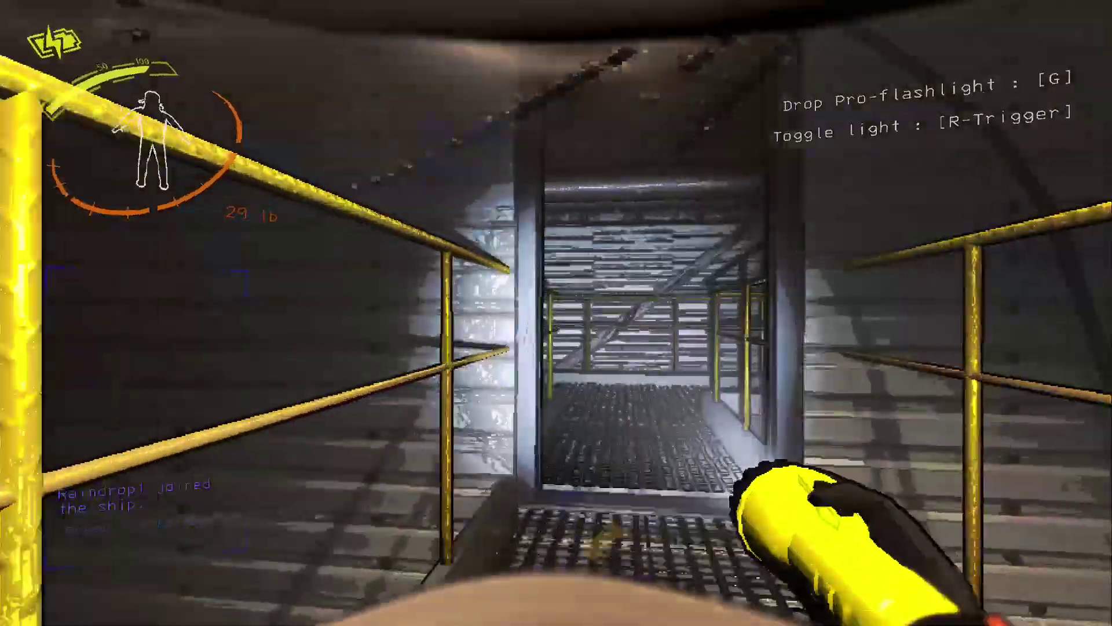